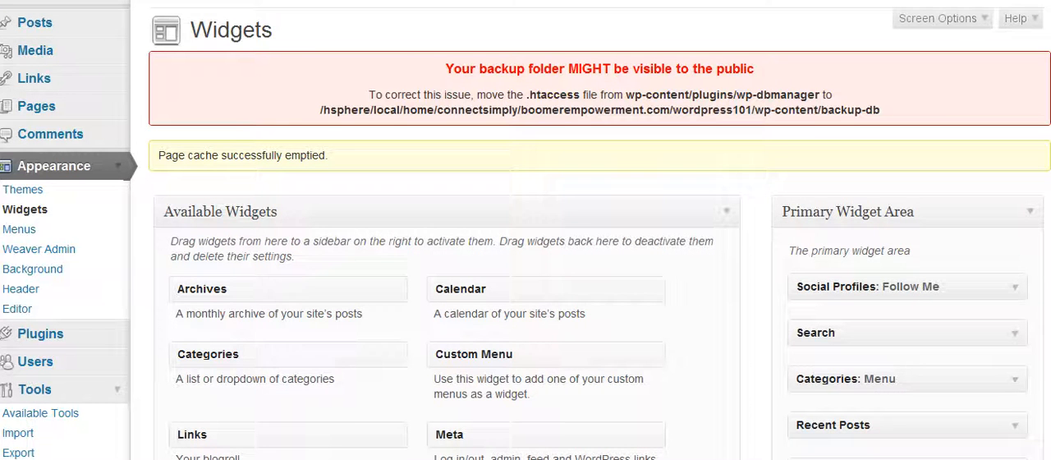
Move the WP Cirrus widget up to sit directly below Search in the Primary Widget Area
scroll(526, 229, "down", 5)
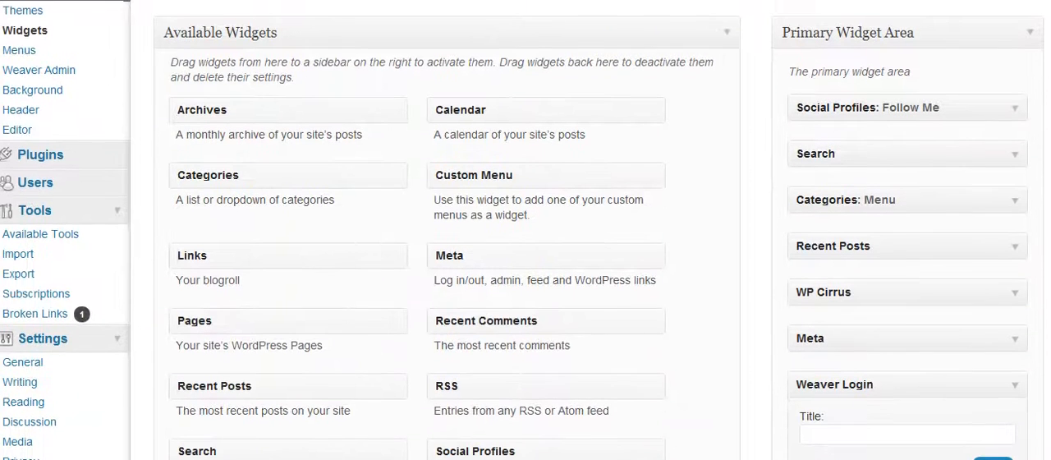
scroll(526, 230, "down", 1)
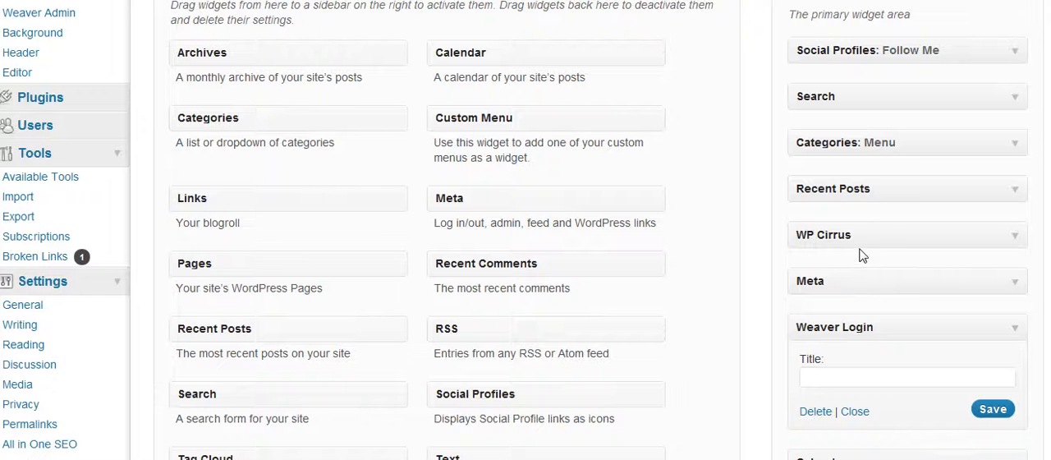
left_click_drag(882, 235, 879, 12)
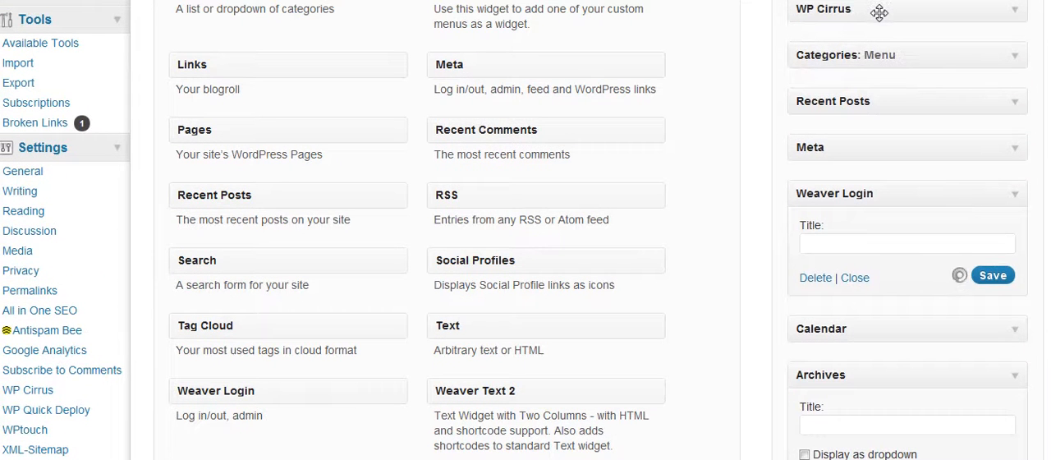
Expand the WP Cirrus widget, go through its cloud and item settings, and save it
left_click(1015, 15)
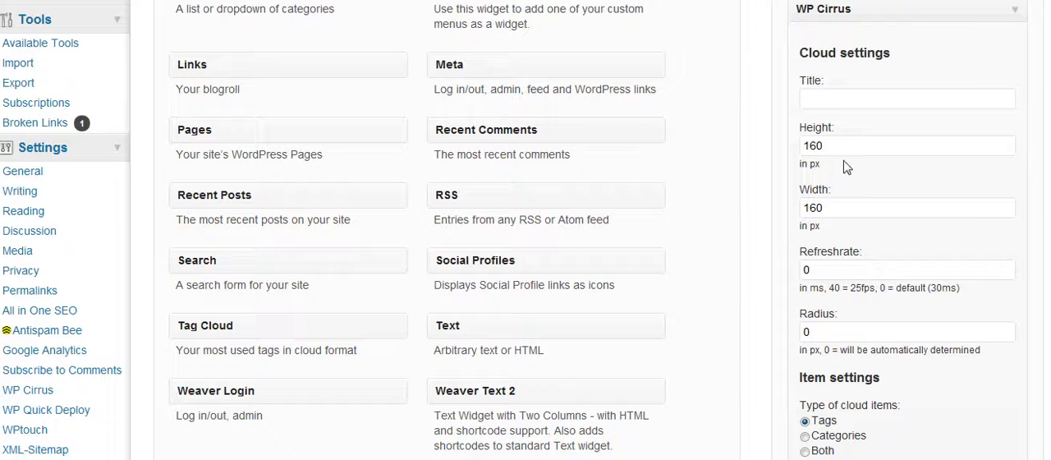
scroll(526, 230, "down", 3)
scroll(526, 230, "down", 3)
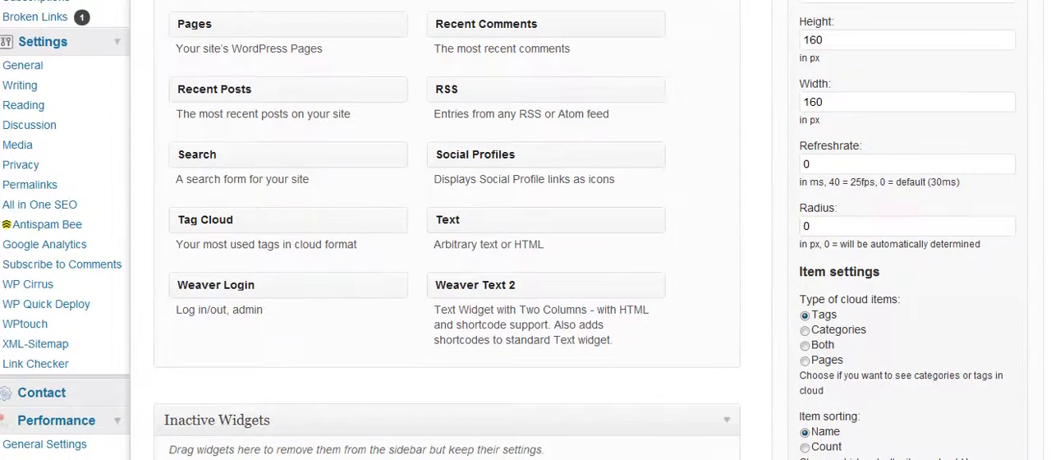
scroll(788, 204, "down", 10)
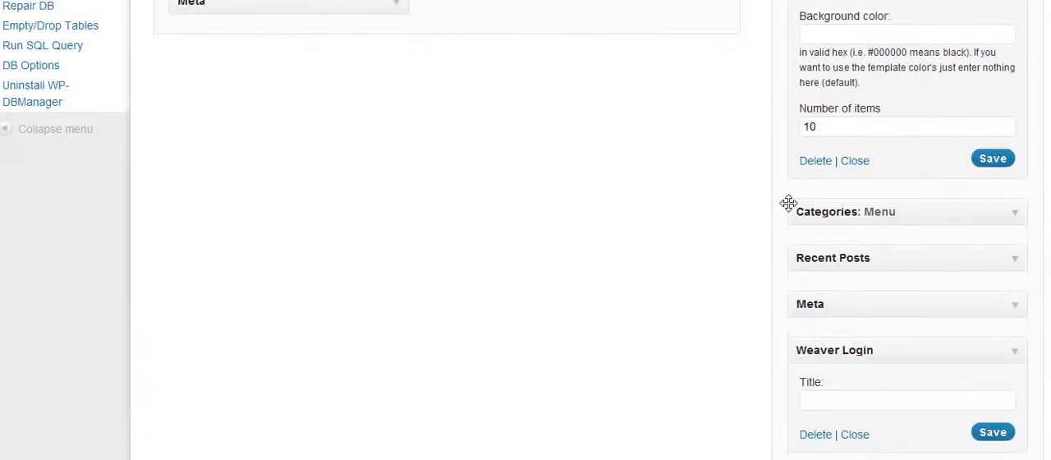
left_click(992, 159)
Look over the WP Cirrus settings once more and collapse the widget
scroll(526, 230, "up", 10)
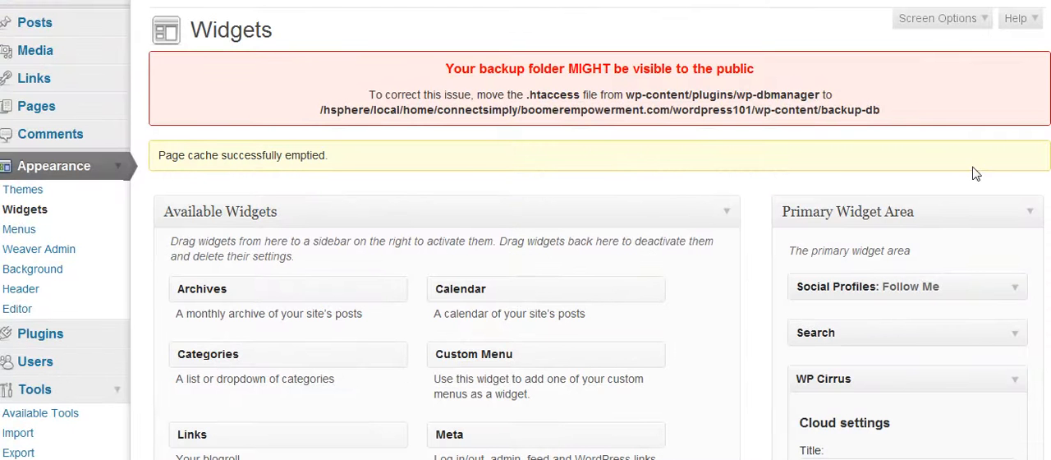
scroll(525, 247, "down", 3)
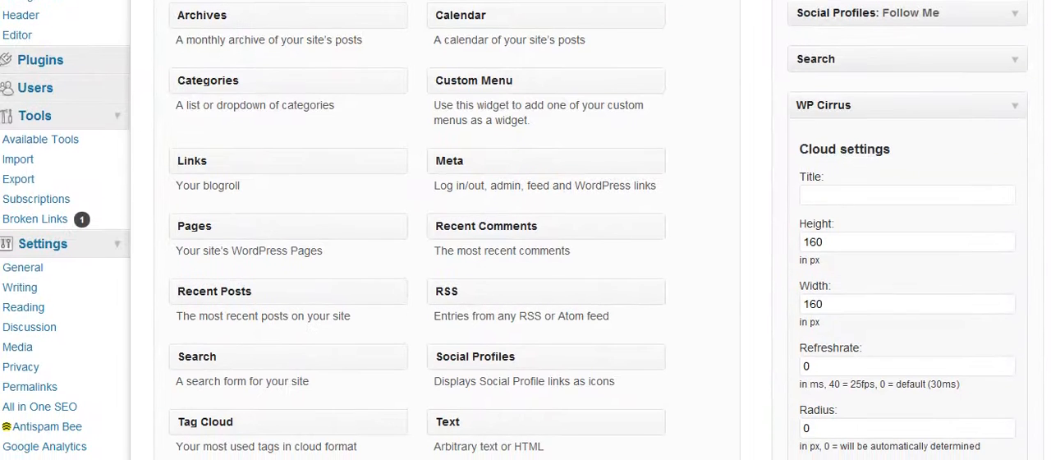
scroll(525, 246, "down", 6)
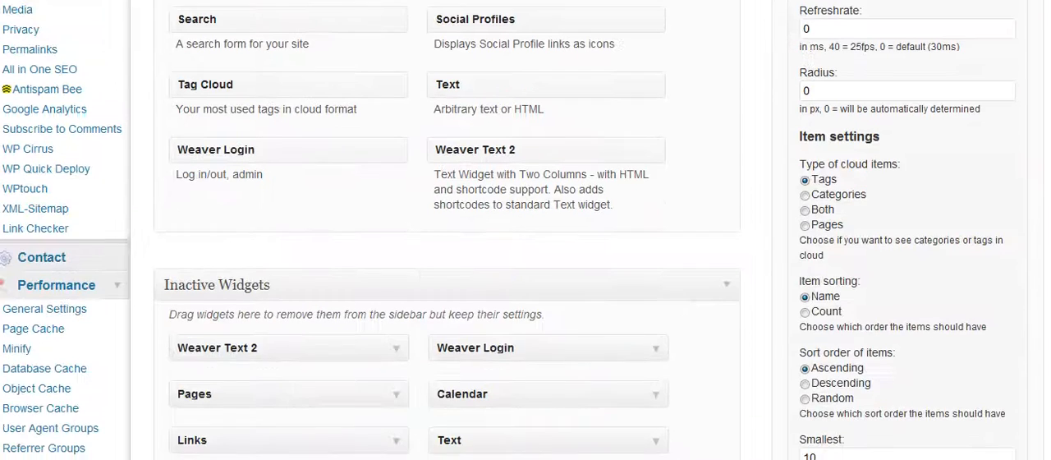
scroll(525, 247, "down", 5)
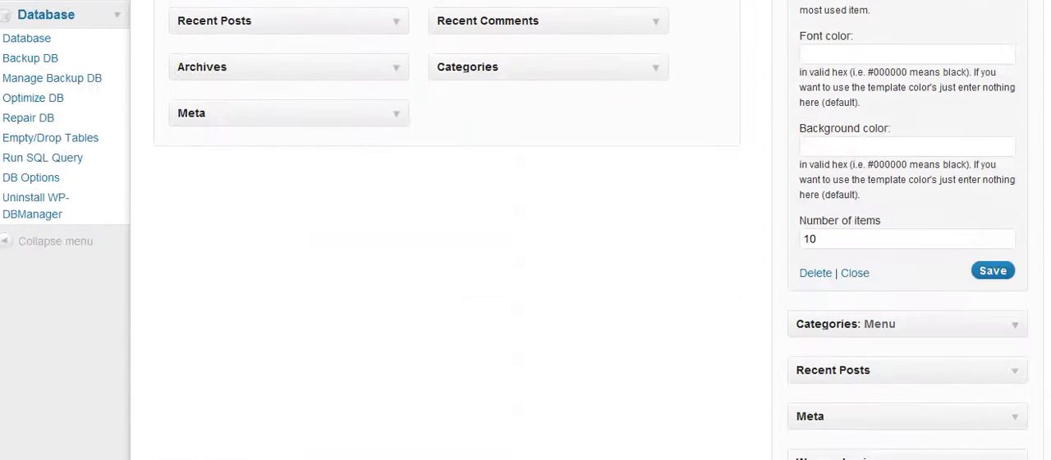
left_click(852, 272)
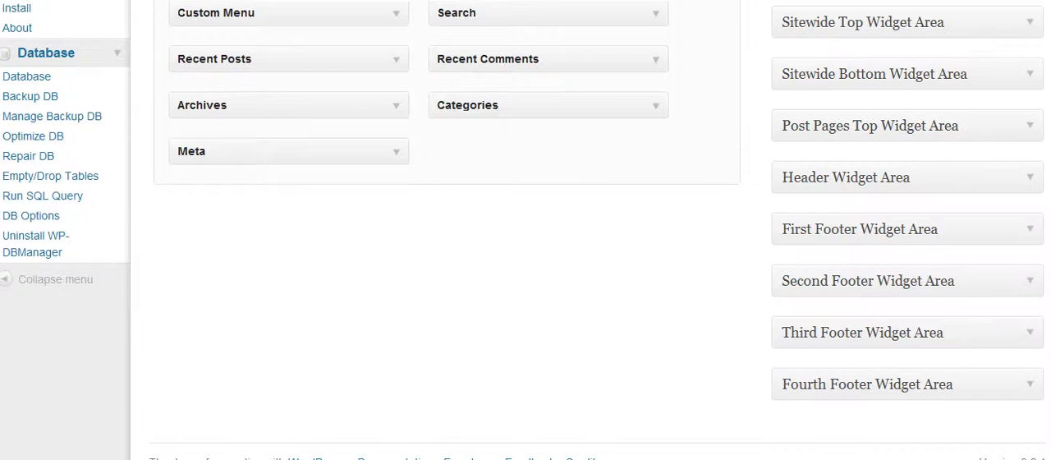
Move the WP Cirrus widget from the Primary Widget Area to Inactive Widgets so its settings are kept
scroll(526, 230, "up", 10)
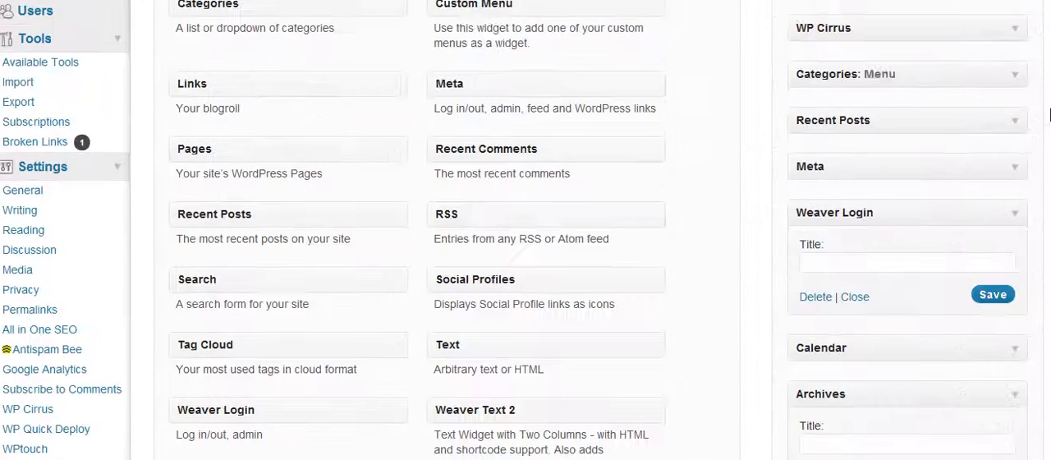
scroll(526, 229, "down", 1)
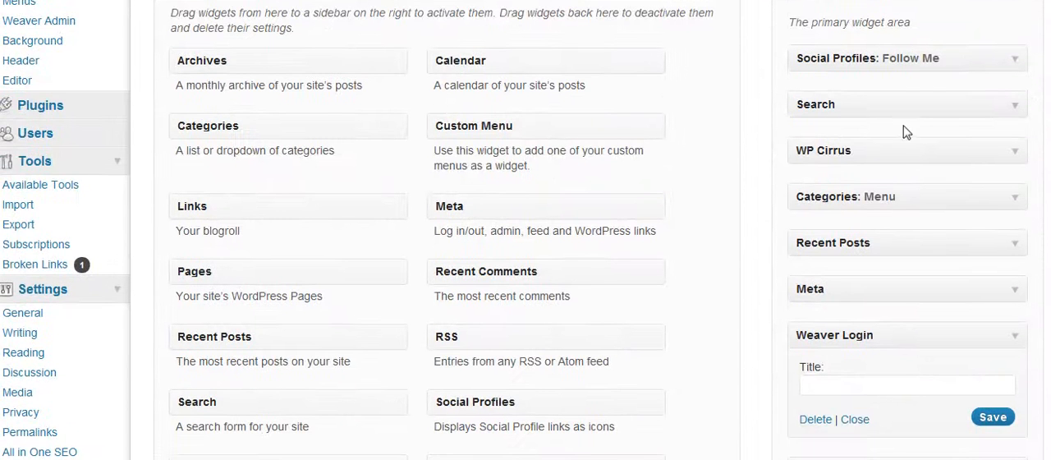
left_click_drag(900, 153, 411, 390)
scroll(452, 439, "down", 5)
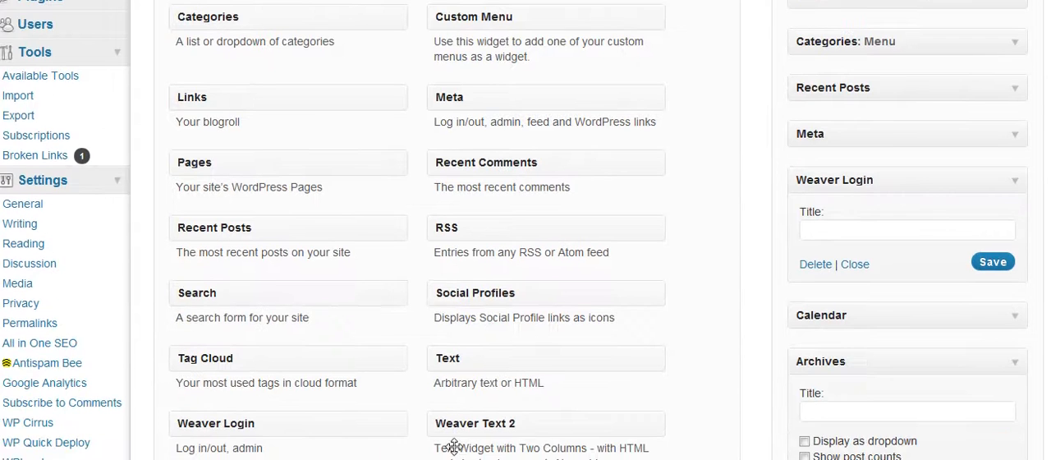
left_click_drag(456, 453, 539, 359)
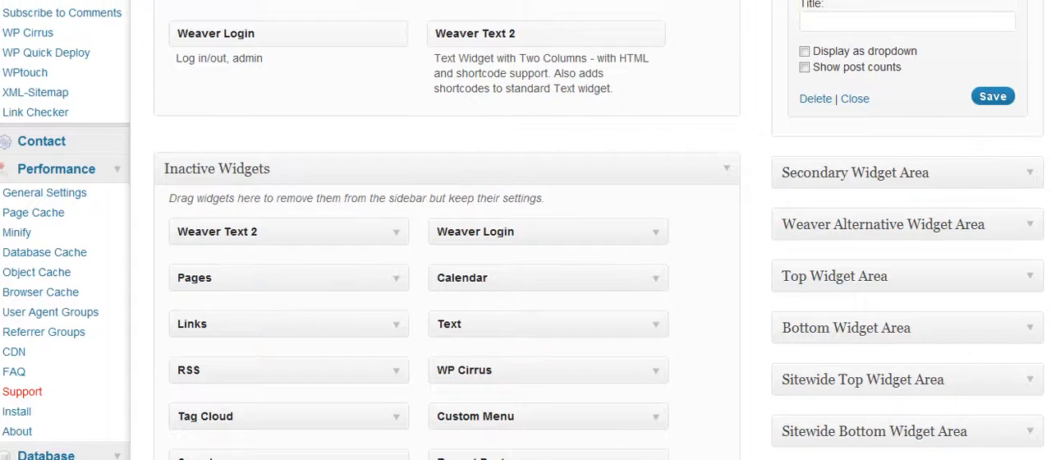
Expand the Social Profiles widget, review its icon options and profile URL fields, and collapse it
scroll(448, 246, "up", 5)
scroll(447, 247, "up", 4)
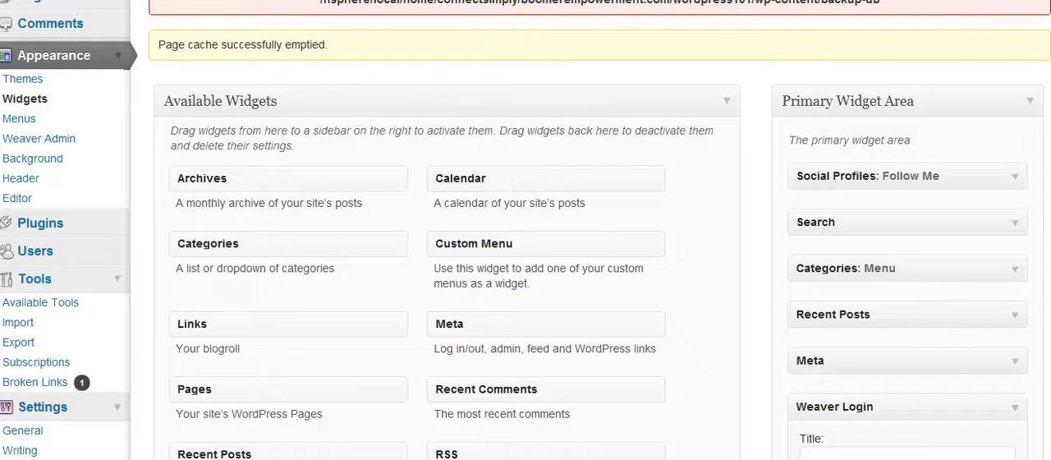
left_click(1014, 178)
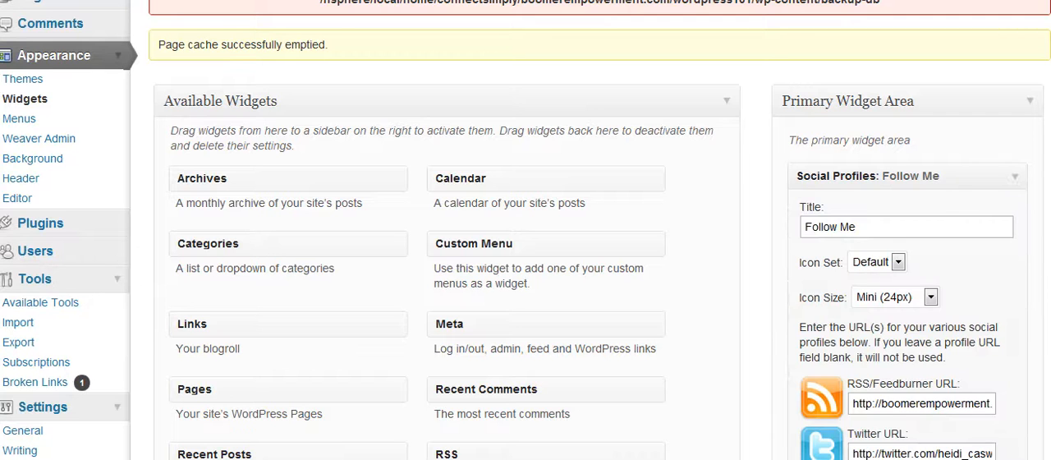
scroll(1015, 188, "down", 5)
scroll(526, 230, "down", 6)
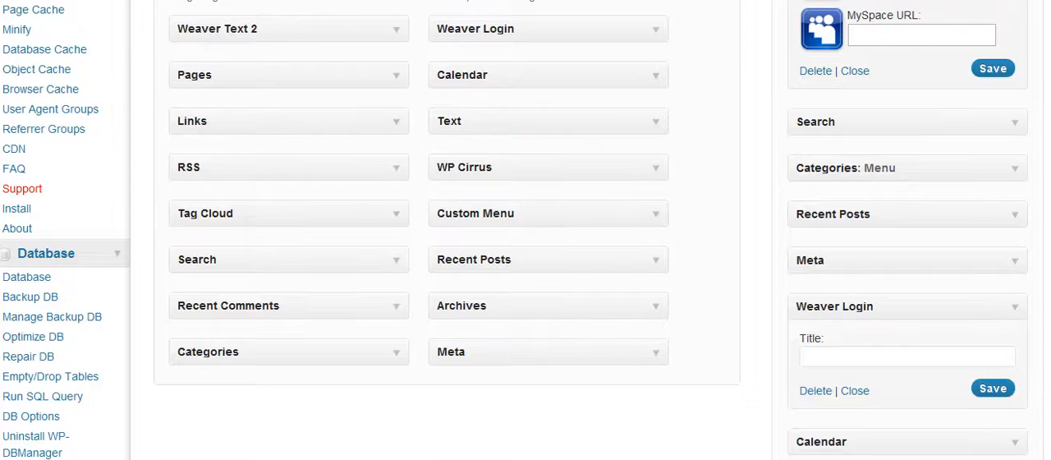
scroll(525, 229, "up", 3)
scroll(525, 230, "down", 2)
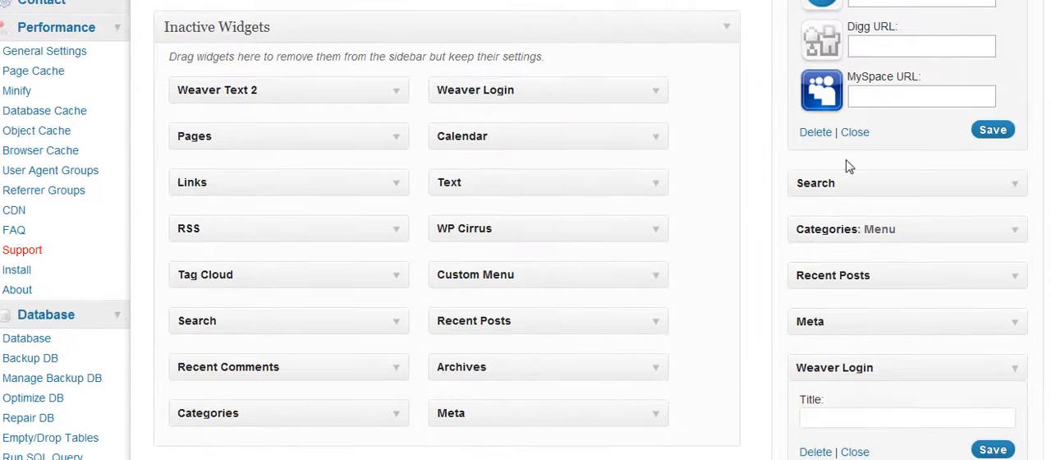
left_click(853, 132)
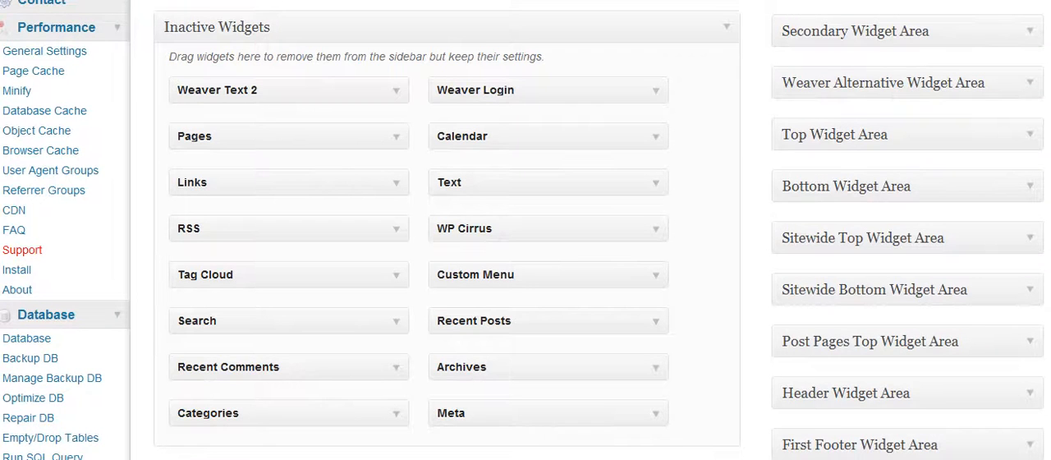
Expand the Search widget, check the sidebar on the live site, and collapse the widget again
scroll(526, 230, "up", 11)
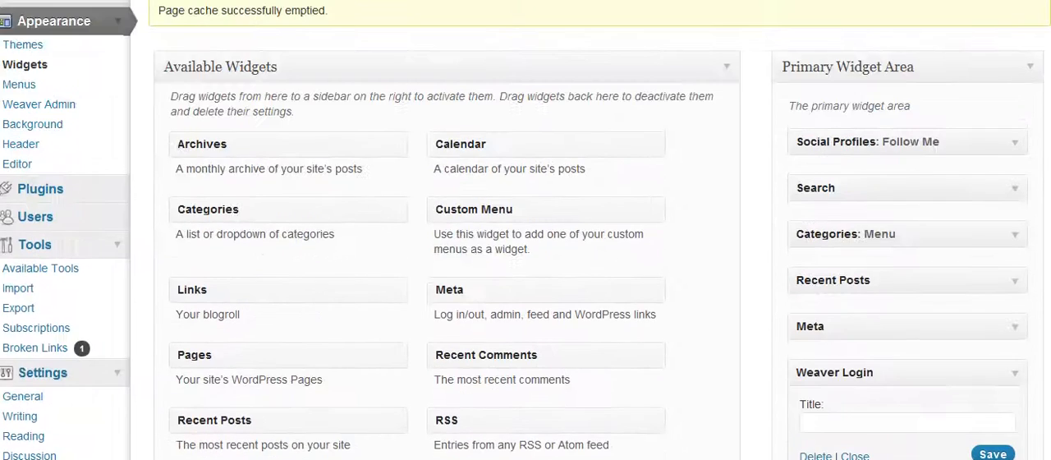
scroll(1012, 156, "down", 3)
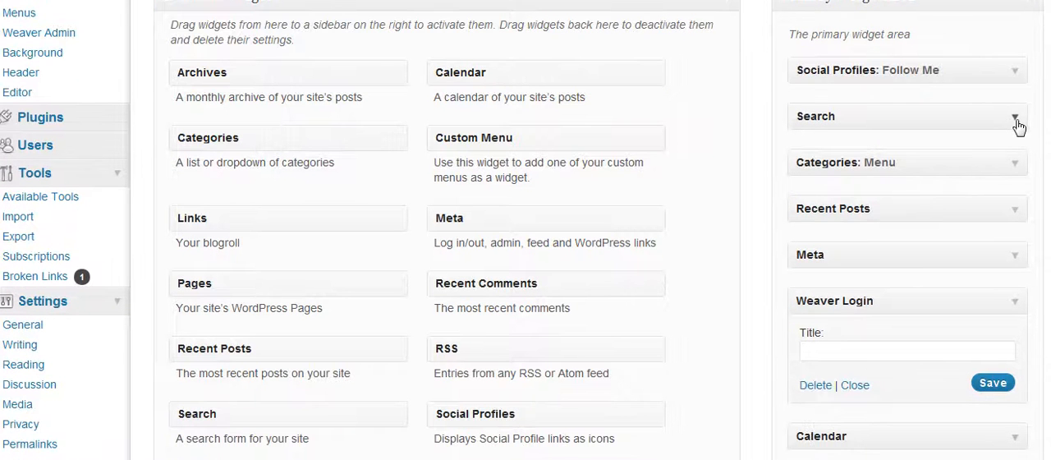
left_click(1015, 120)
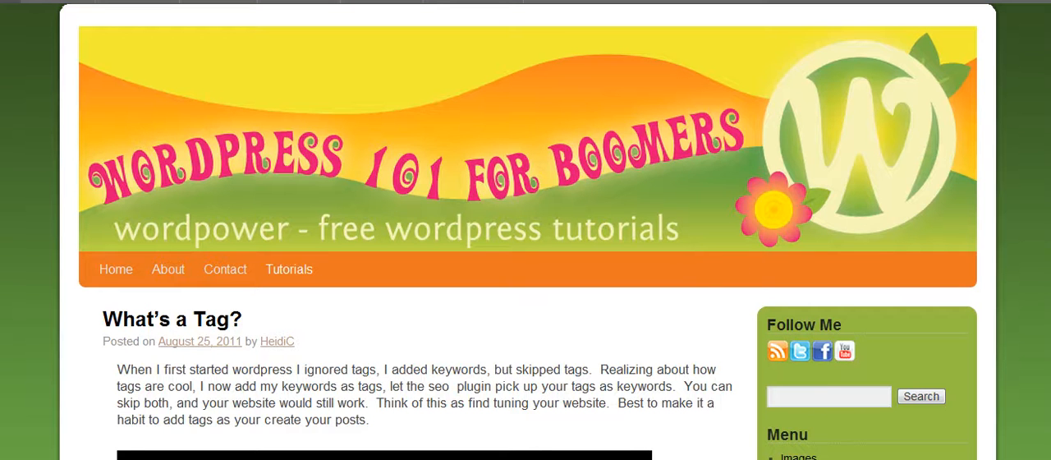
scroll(525, 246, "down", 10)
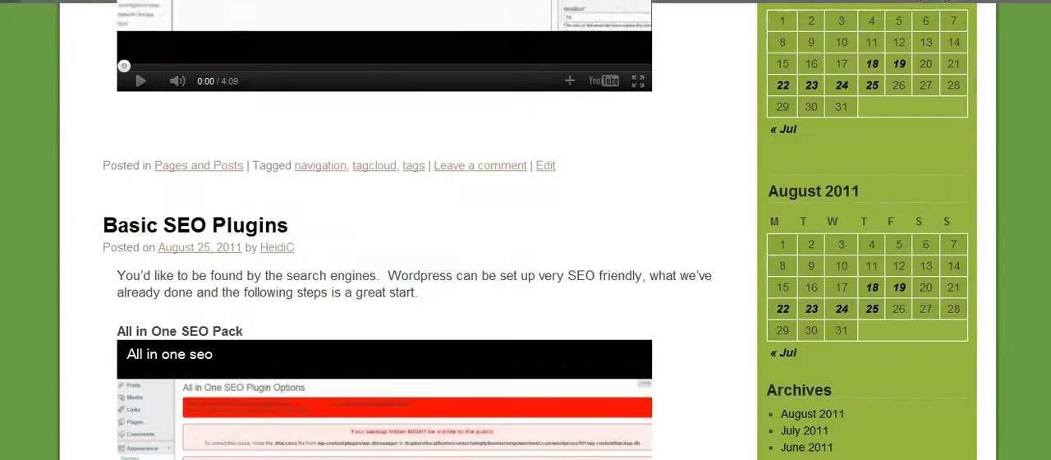
scroll(525, 230, "down", 5)
scroll(525, 230, "up", 9)
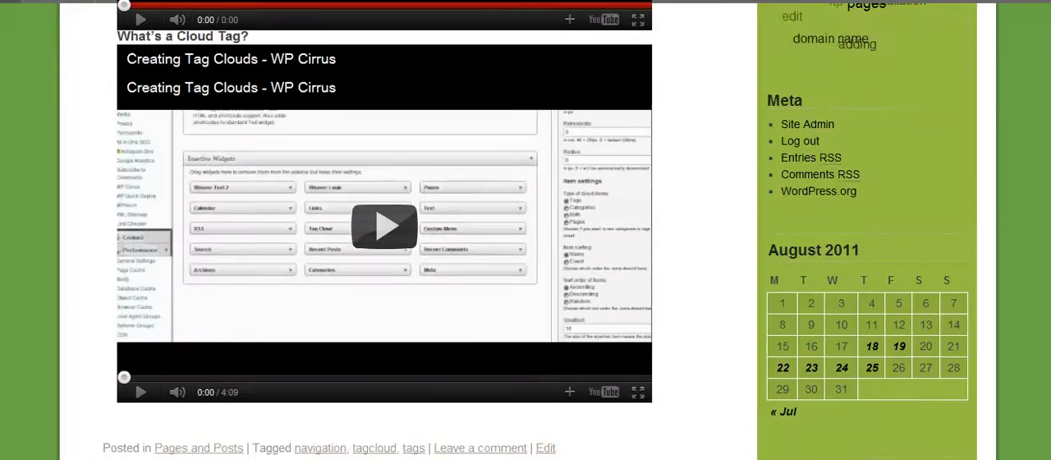
scroll(525, 229, "up", 8)
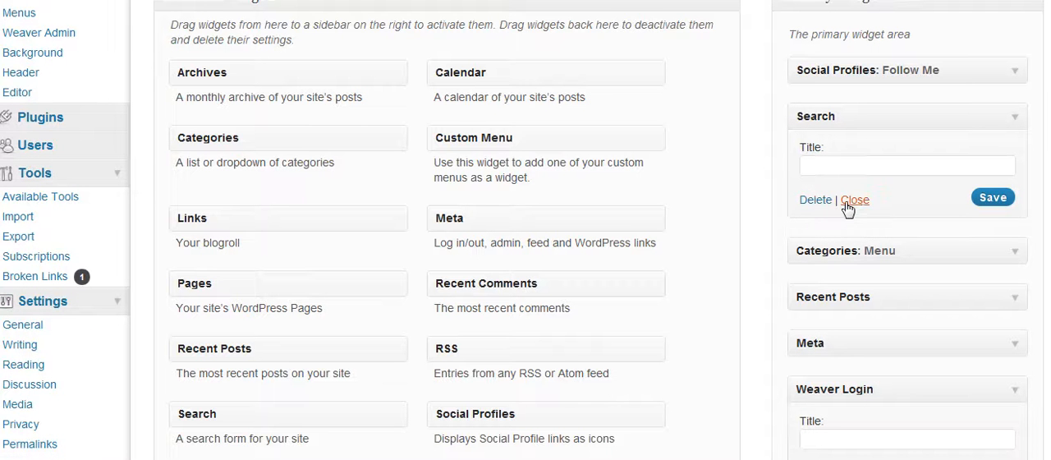
left_click(853, 200)
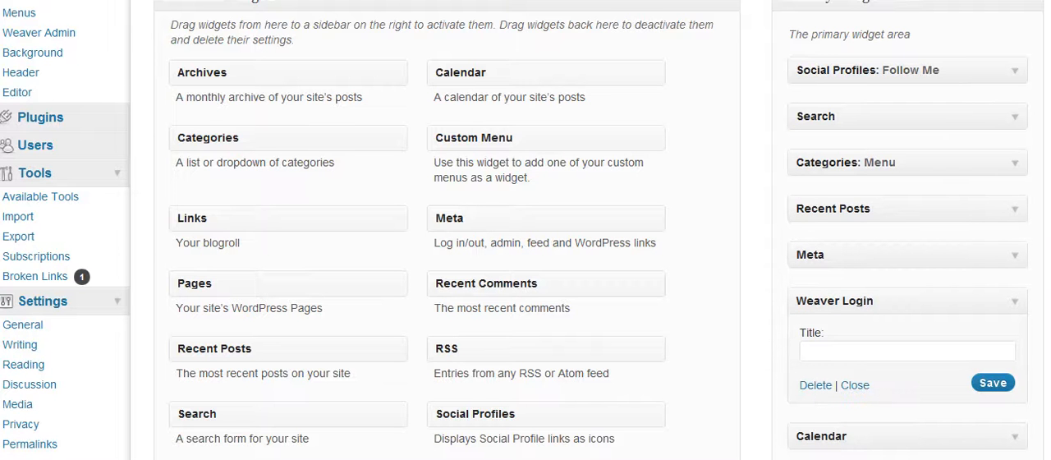
Check the Recent Posts widget's settings and remove the widget from the Primary Widget Area
scroll(525, 230, "down", 1)
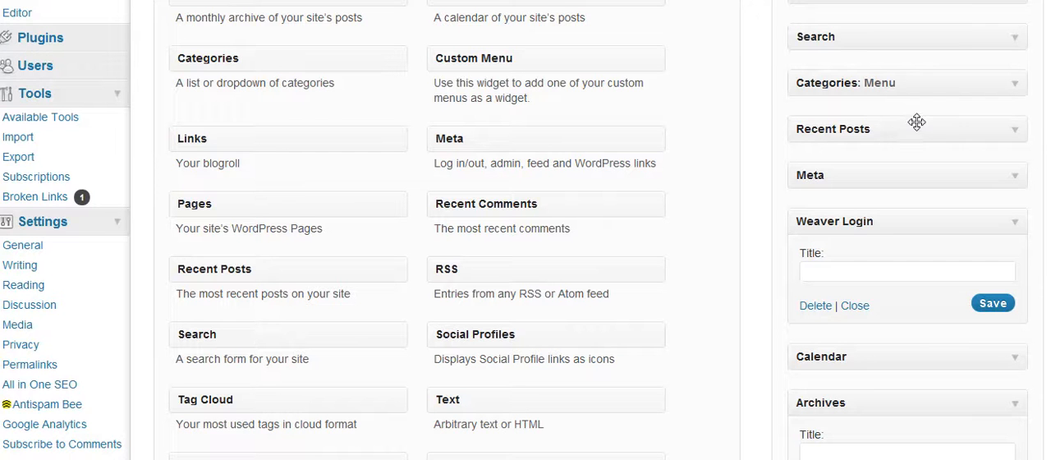
left_click(1015, 136)
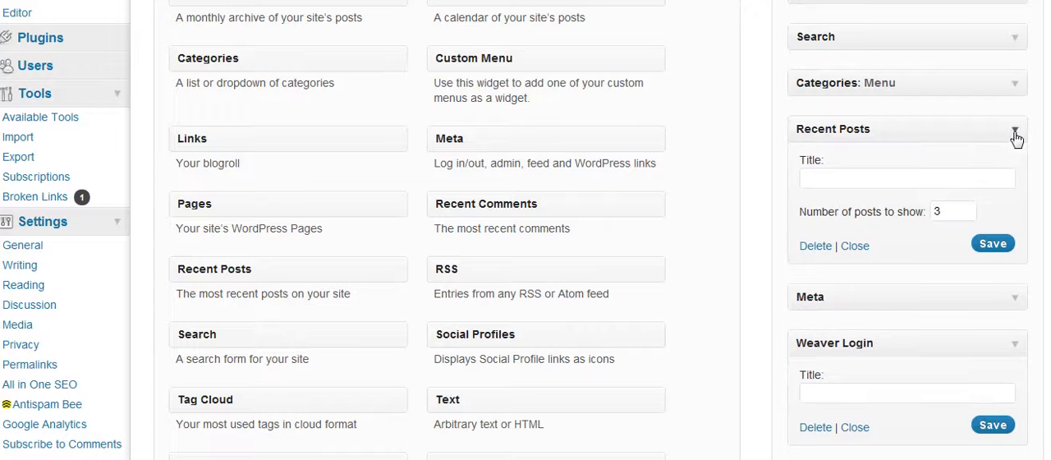
left_click(852, 248)
left_click_drag(928, 135, 300, 138)
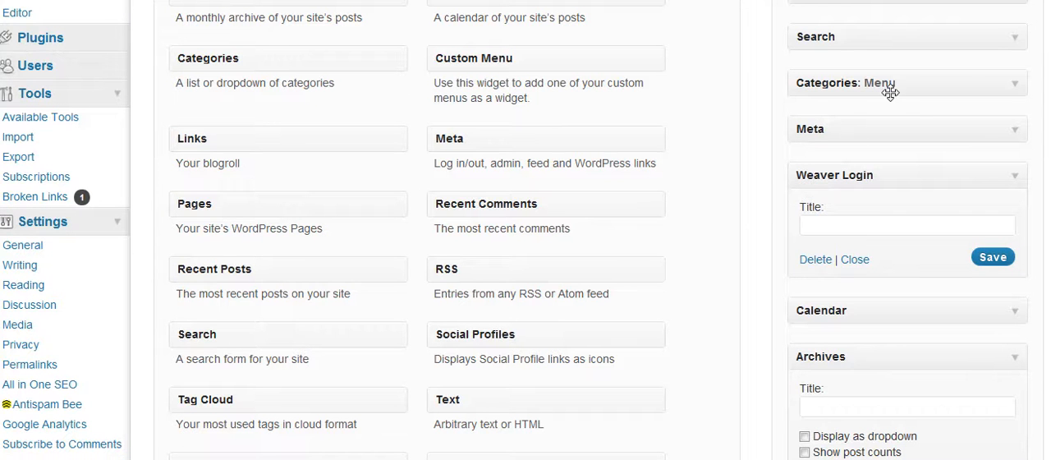
Change the Categories widget's title to "Contents"
left_click(1014, 85)
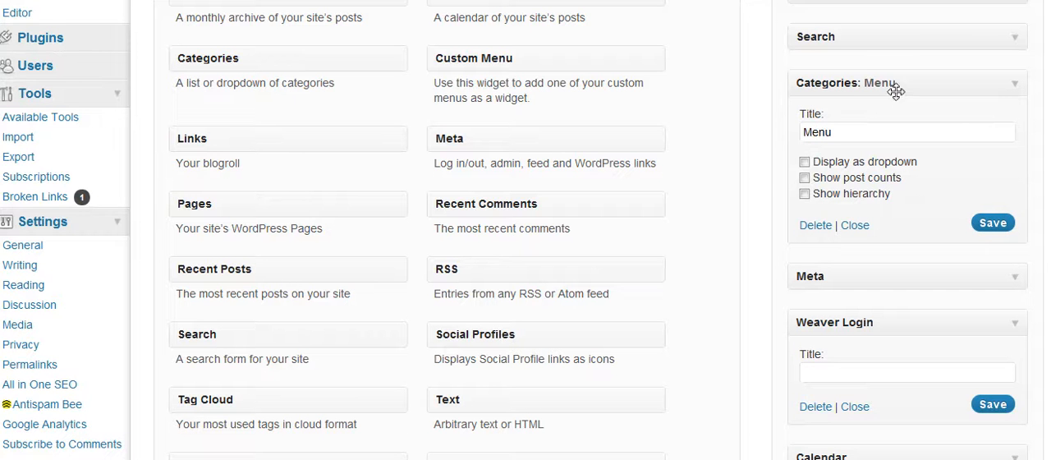
left_click_drag(843, 131, 733, 110)
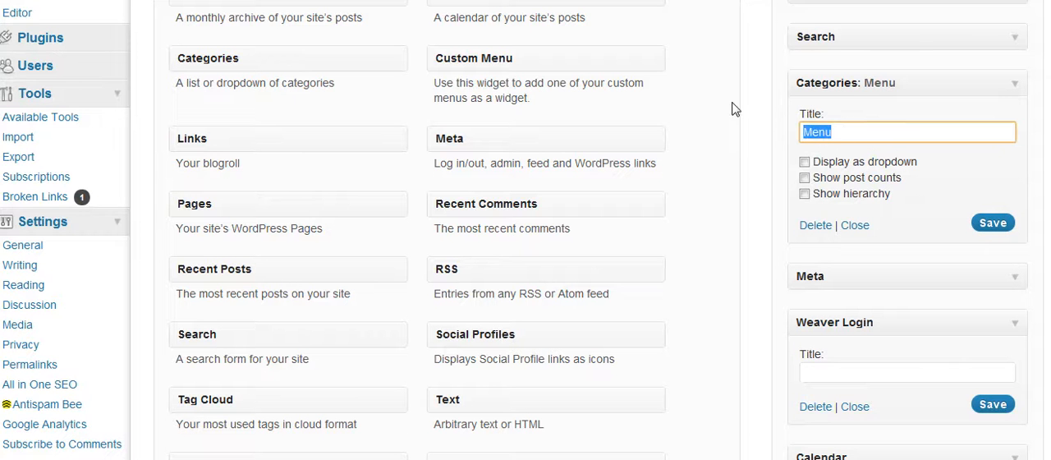
key("BackSpace")
type("Contents")
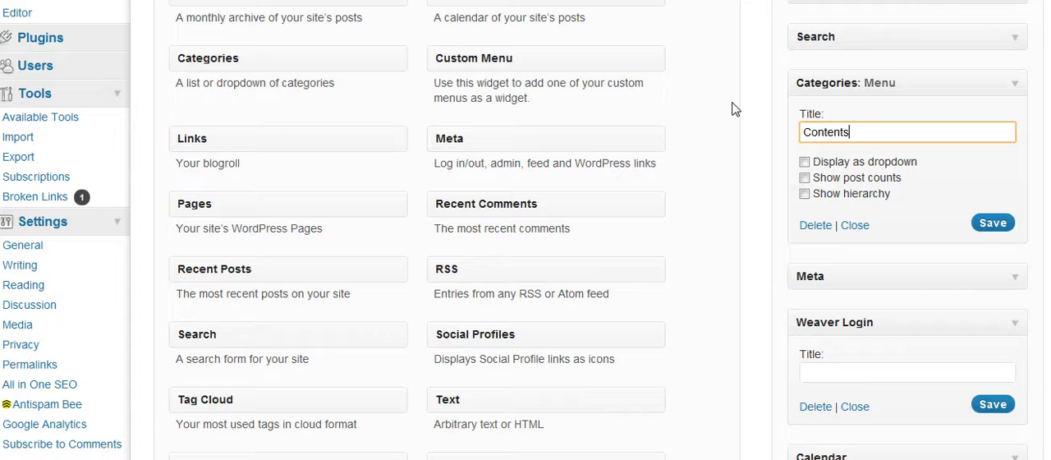
Enable Display as dropdown for the Categories widget, save it, and try the category list on the live site
left_click(805, 163)
left_click(803, 164)
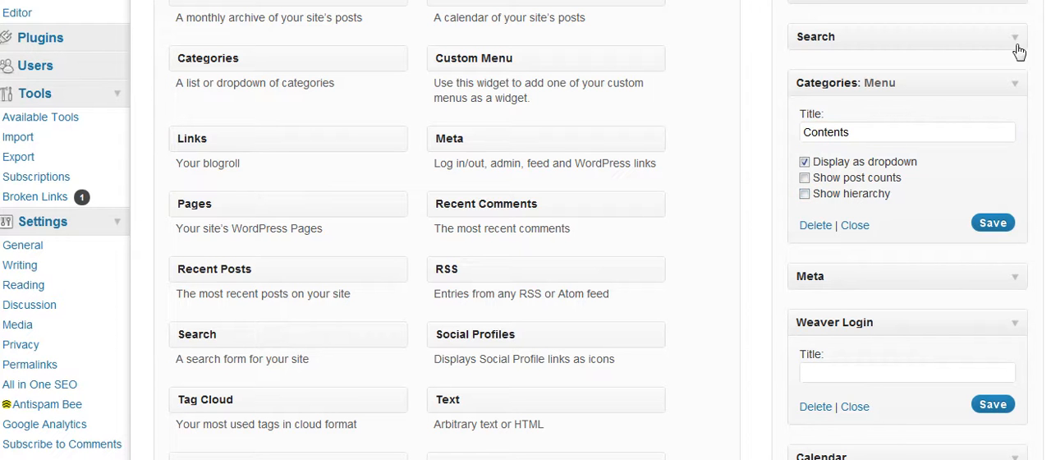
left_click(992, 224)
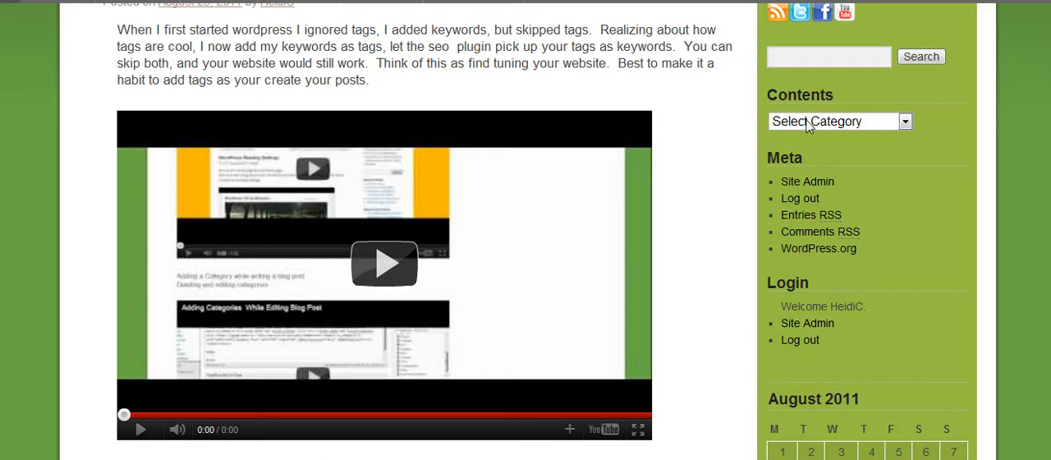
left_click(905, 123)
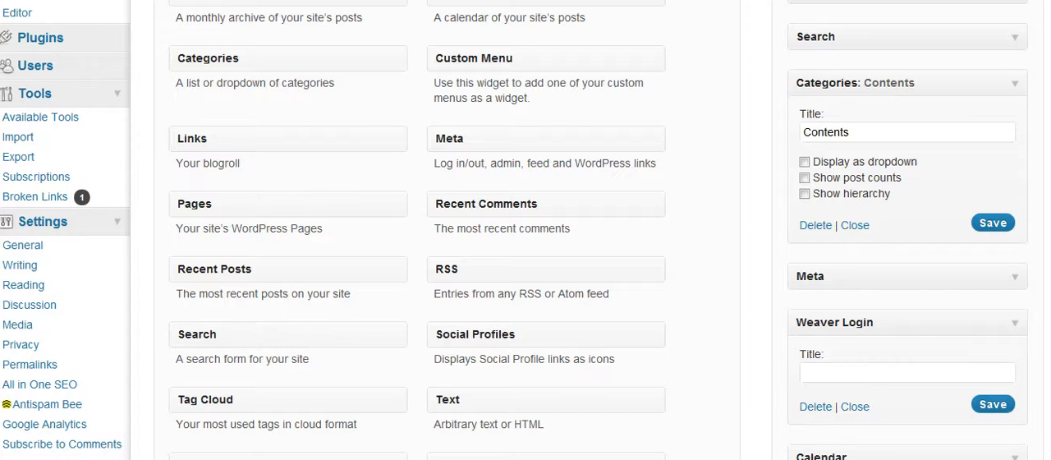
Save the Categories widget with Display as dropdown turned off and collapse it
left_click(991, 228)
left_click(856, 228)
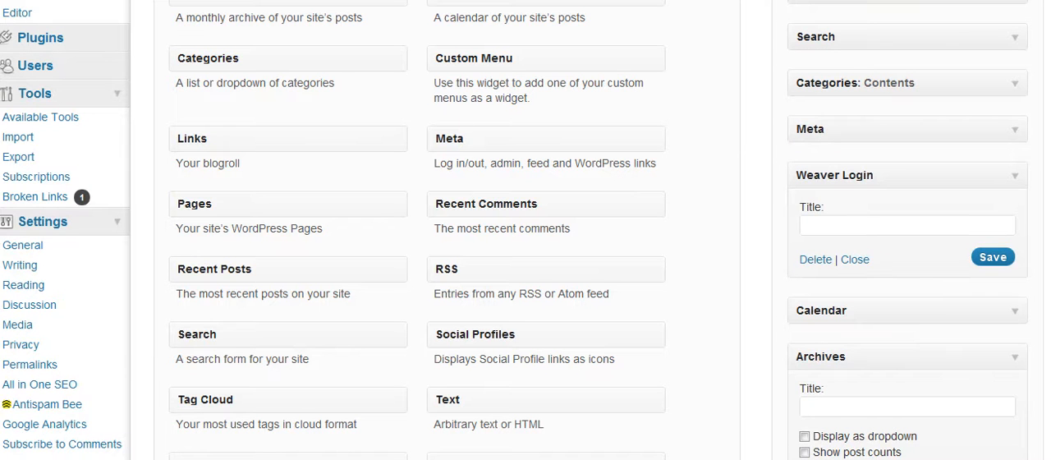